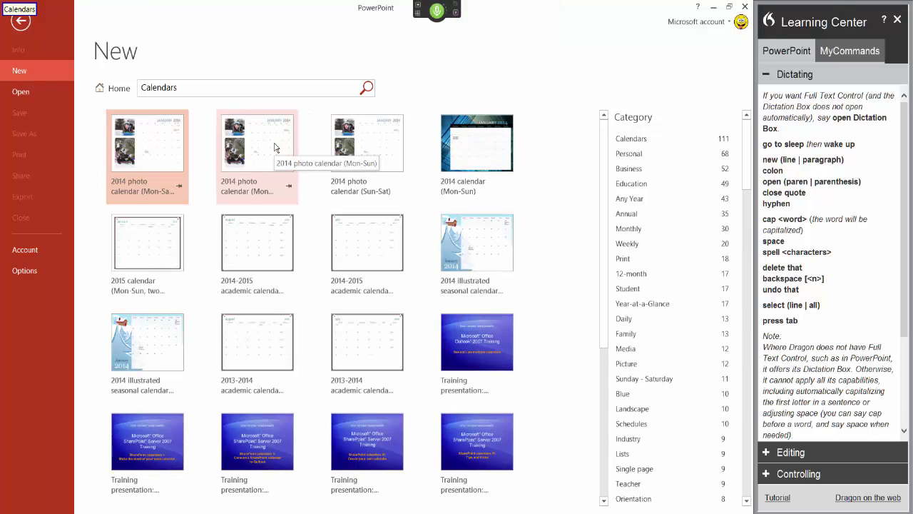
# Step: Move through the Calendars template results to the 2013-2014 academic calendar template
pyautogui.press('Down')
pyautogui.press('Down')
pyautogui.press('Down')
pyautogui.press('Down')
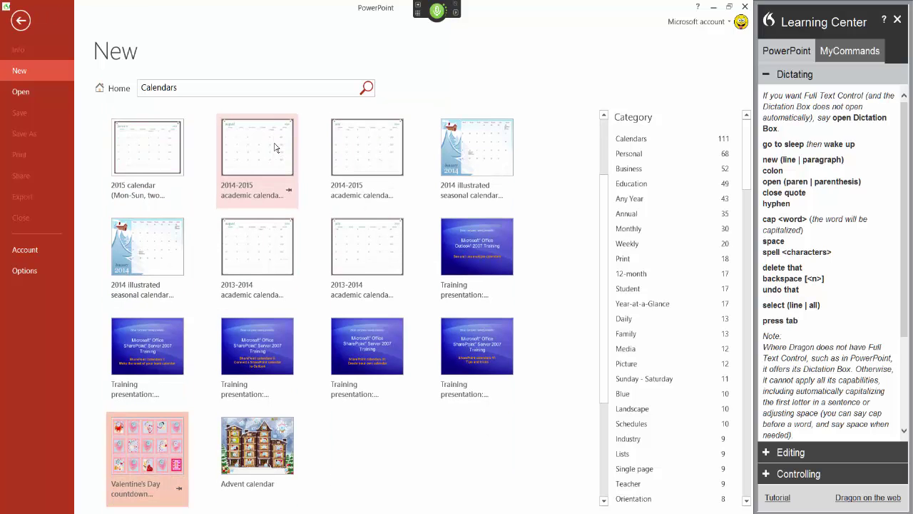
pyautogui.press('Right')
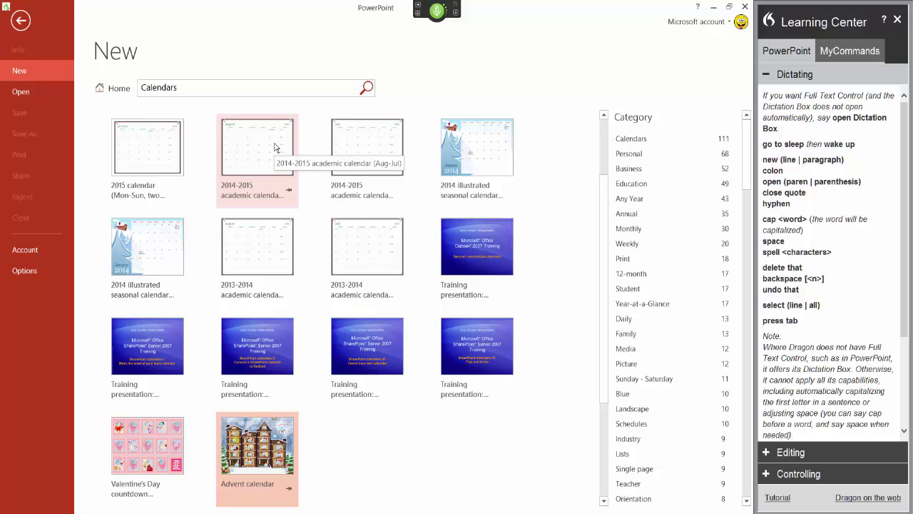
pyautogui.press('Up')
pyautogui.press('Up')
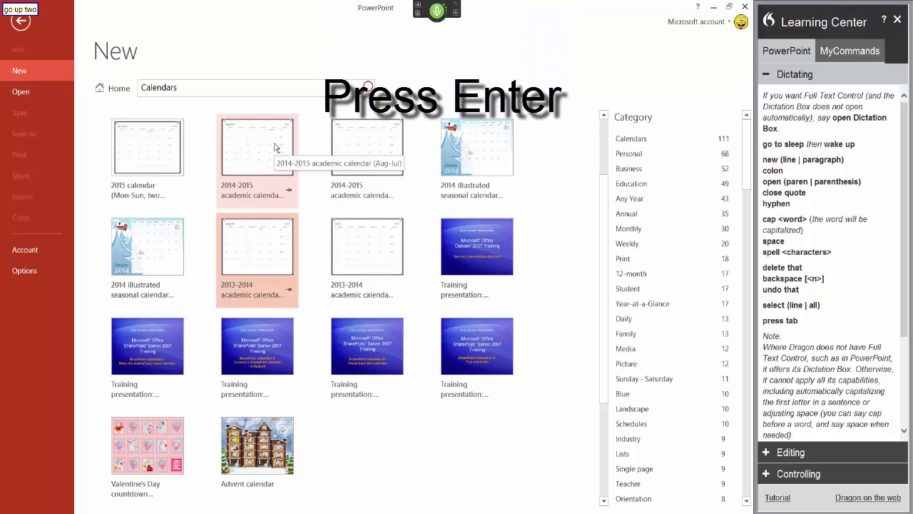
# Step: Create a presentation from the 2013-2014 academic calendar, add an August slide, and show Transitions
pyautogui.press('Return')
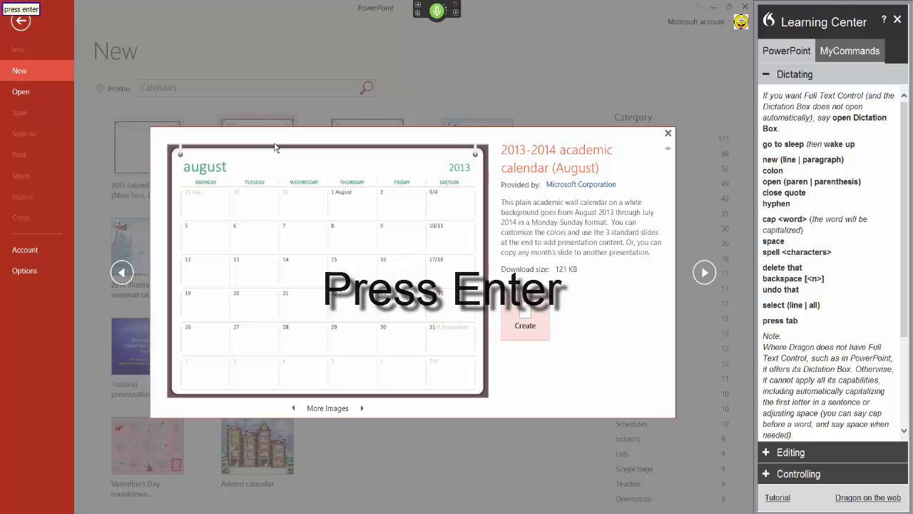
pyautogui.press('Return')
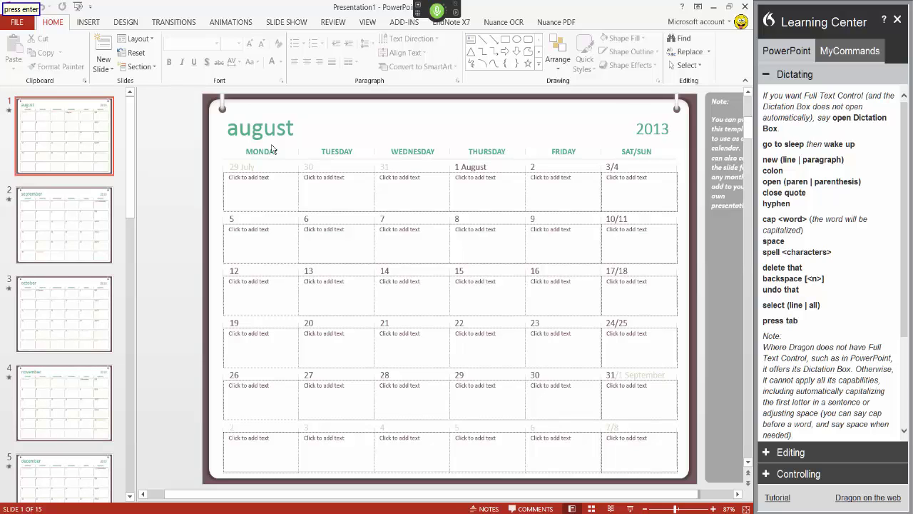
pyautogui.hotkey('ctrl', 'm')
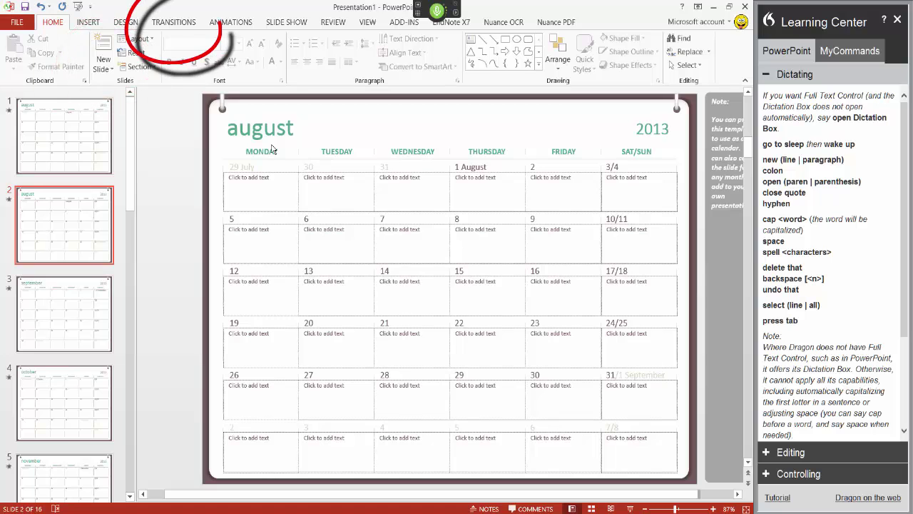
pyautogui.hotkey('alt', 'k')
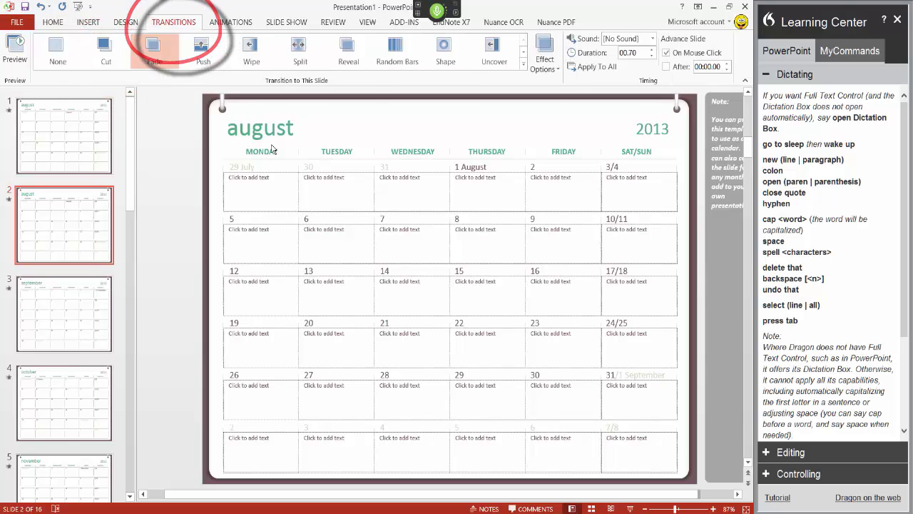
# Step: Switch to Word, show page thumbnails in the Navigation pane, and cancel the close prompt
pyautogui.hotkey('alt', 'Tab')
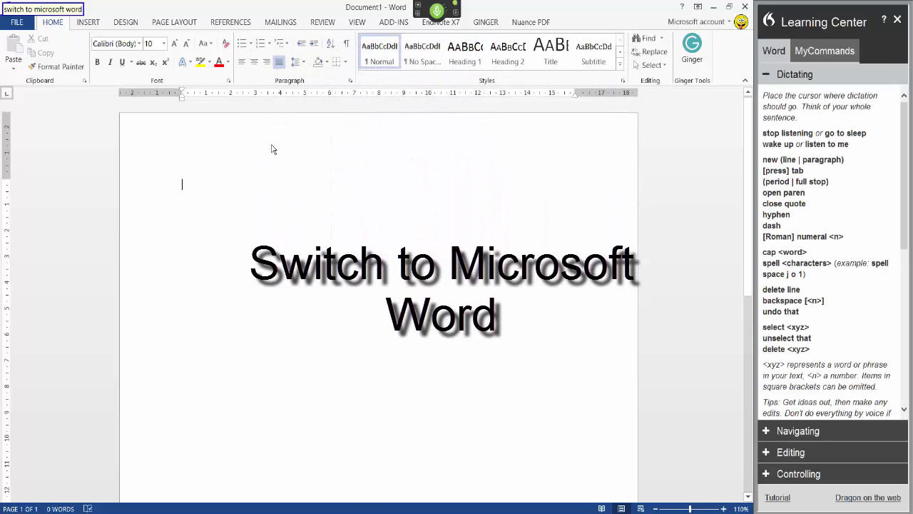
pyautogui.hotkey('ctrl', 'f')
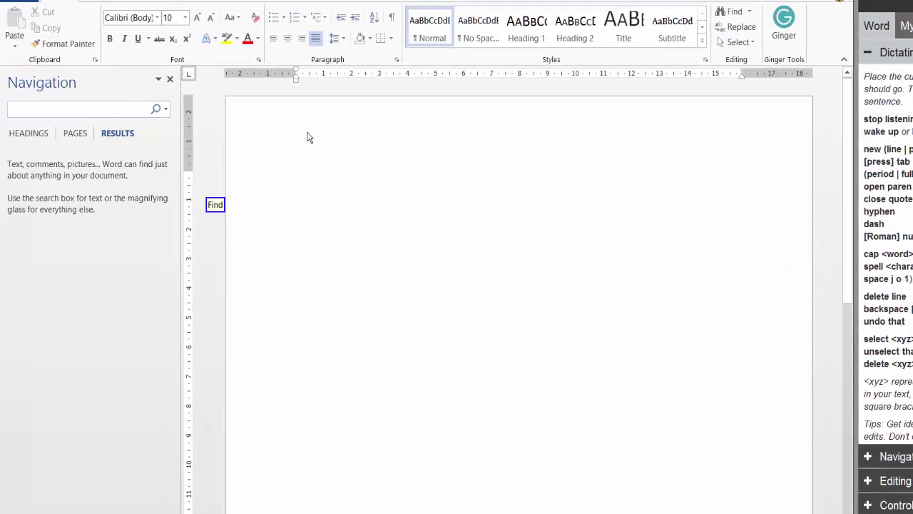
pyautogui.click(11, 96)
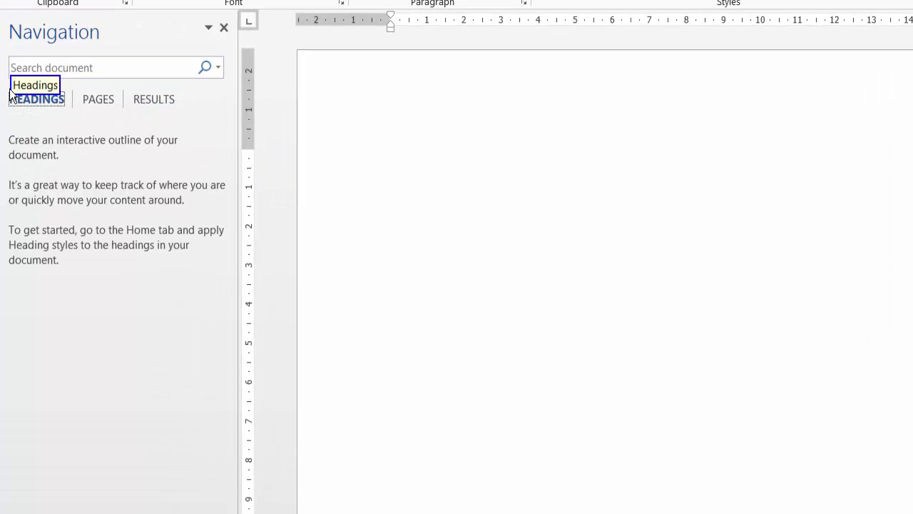
pyautogui.click(97, 96)
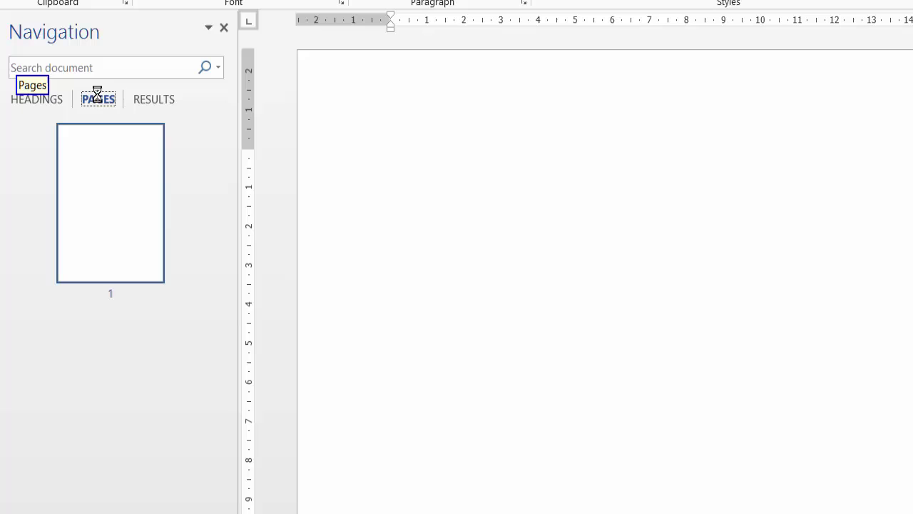
pyautogui.hotkey('alt', 'F4')
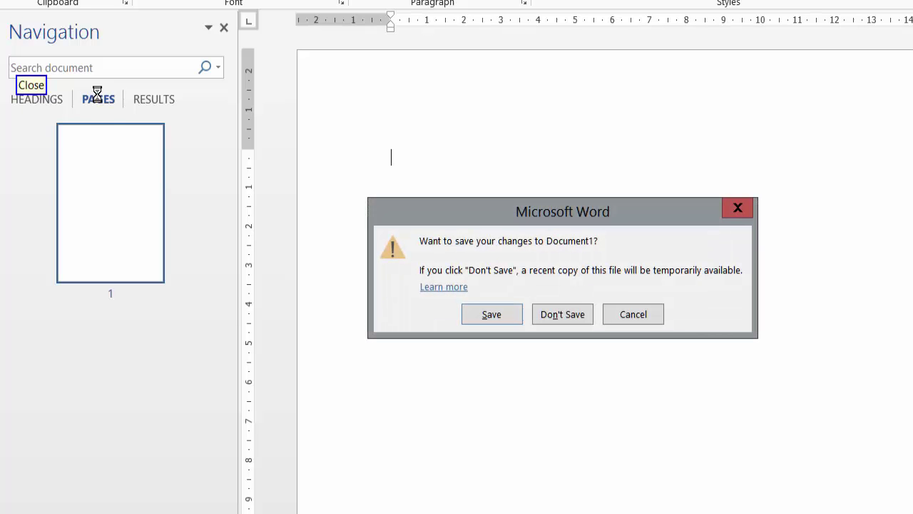
pyautogui.press('Escape')
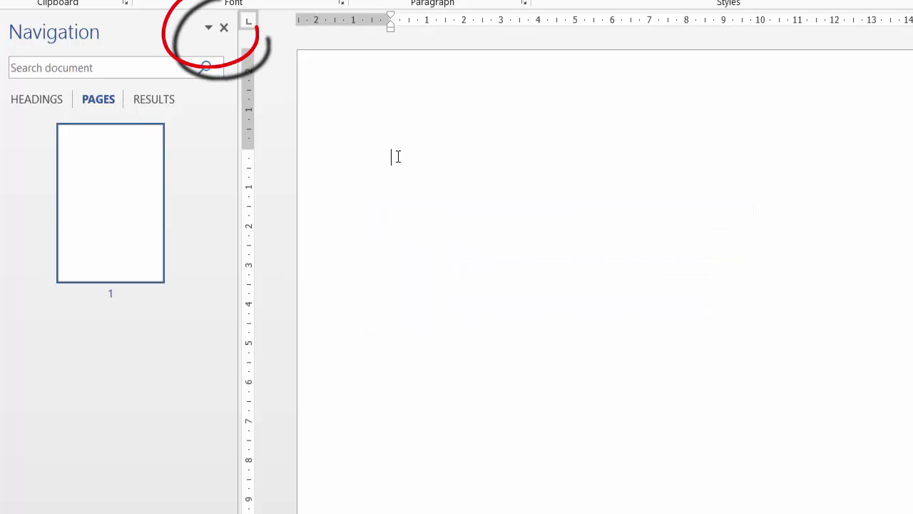
# Step: Close Word's Navigation pane through its options menu
pyautogui.hotkey('ctrl', 'space')
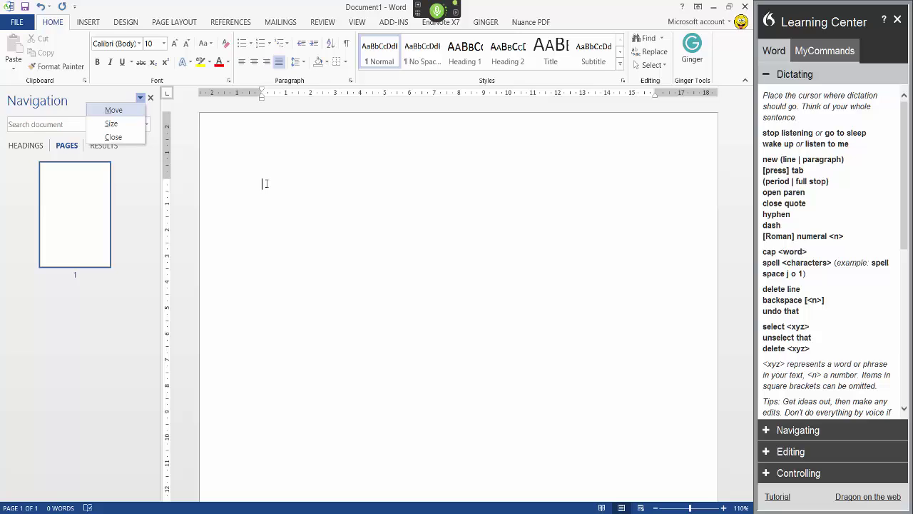
pyautogui.press('c')
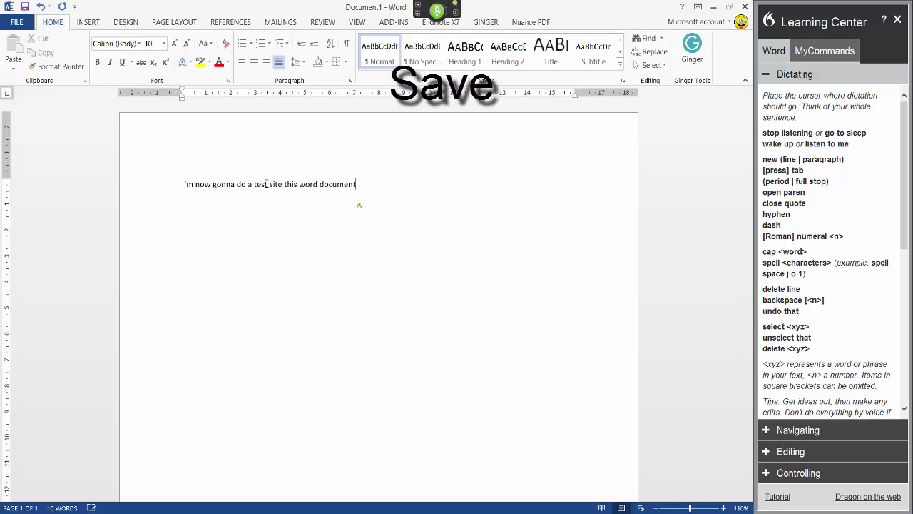
# Step: Start Save As and browse to This PC > Desktop as the save location
pyautogui.hotkey('ctrl', 's')
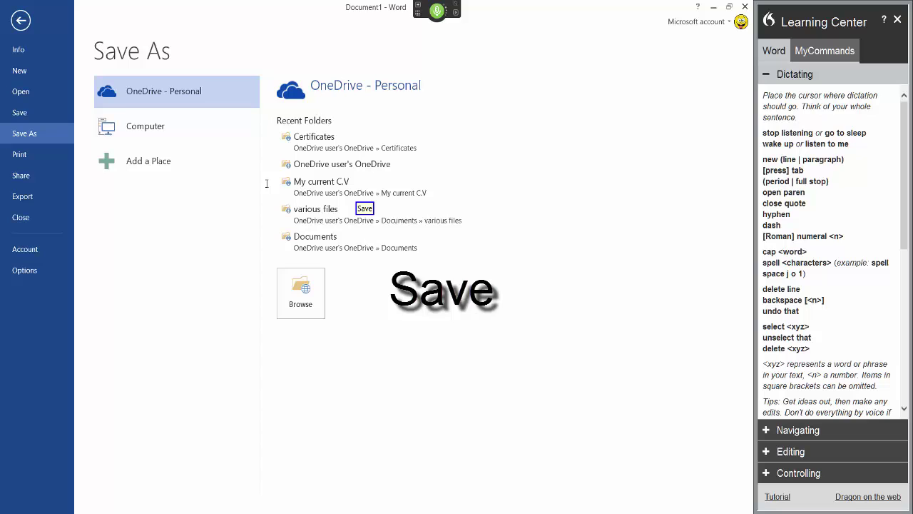
pyautogui.click(178, 123)
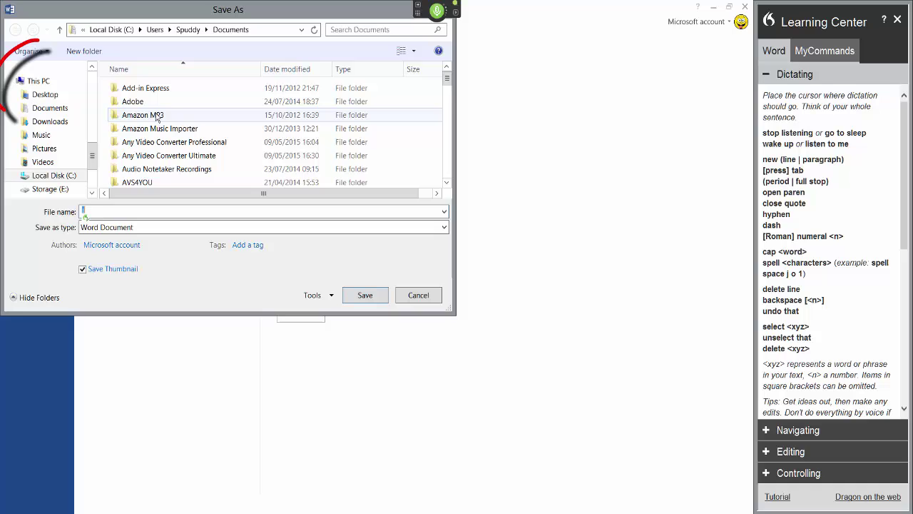
pyautogui.click(38, 81)
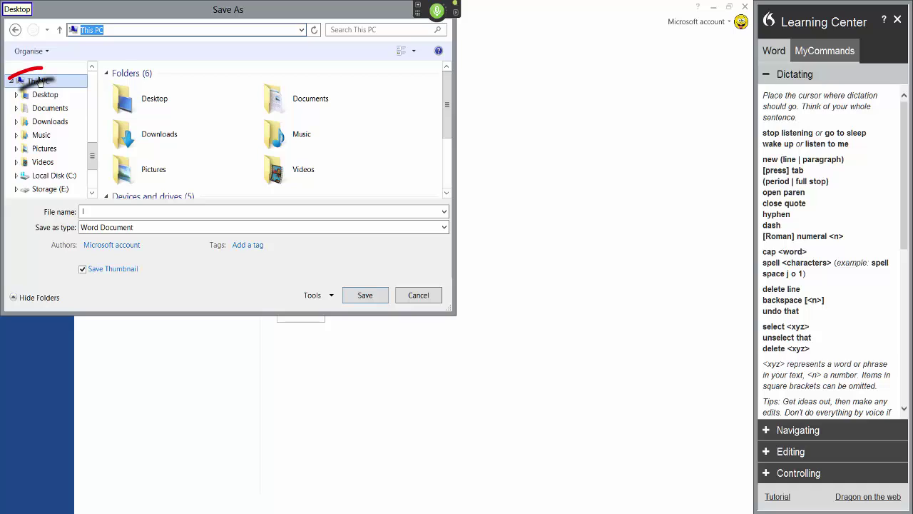
pyautogui.click(45, 94)
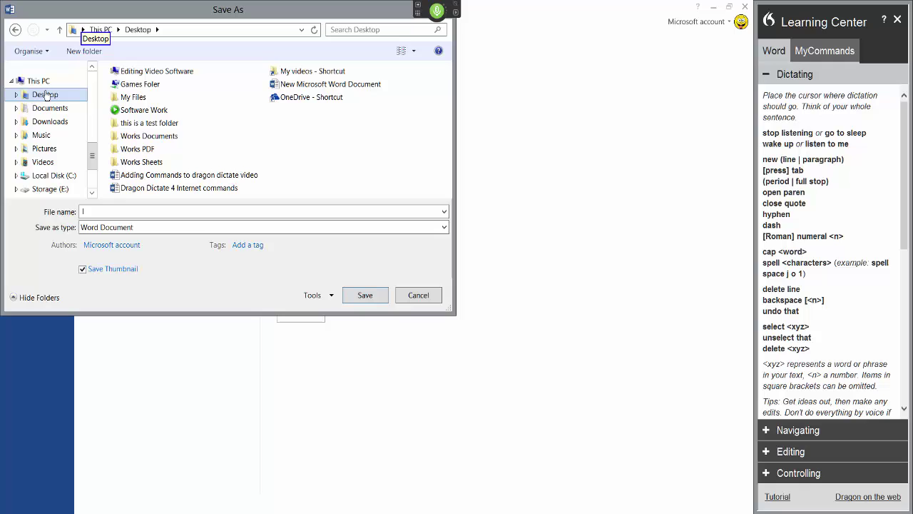
# Step: Create a Desktop folder named 'My Documents Folder' and open it for saving
pyautogui.hotkey('ctrl', 'shift', 'n')
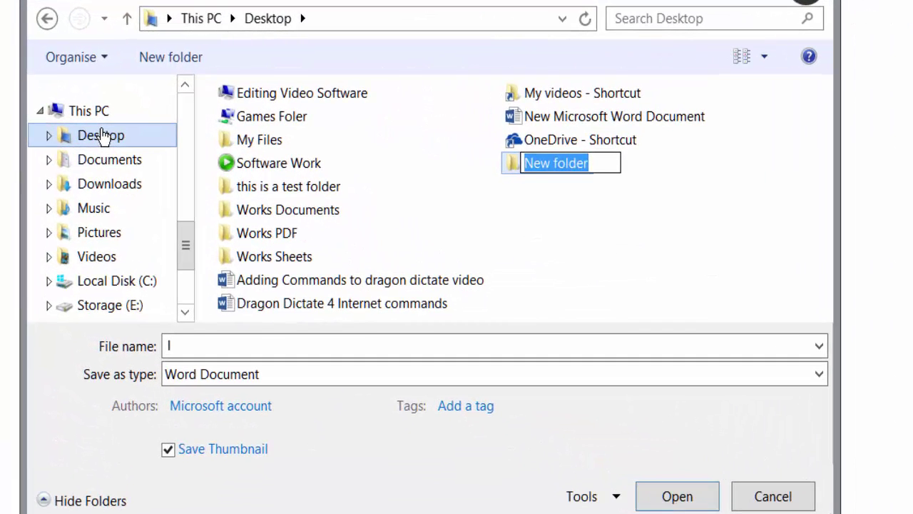
pyautogui.write('my documents folder')
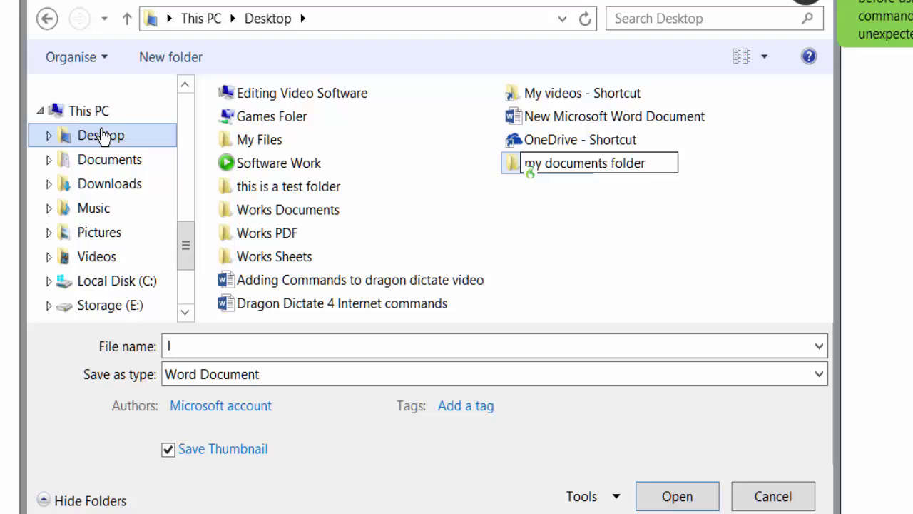
pyautogui.write('My Documents Folder')
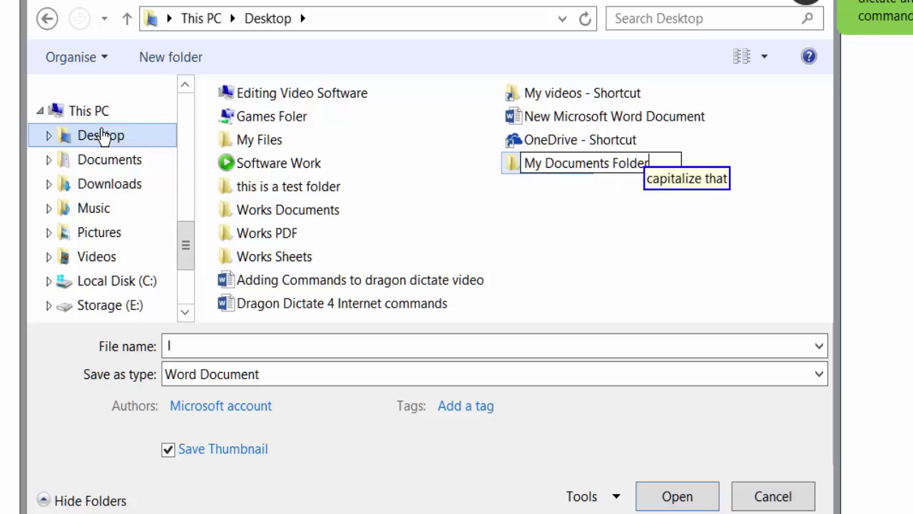
pyautogui.press('Return')
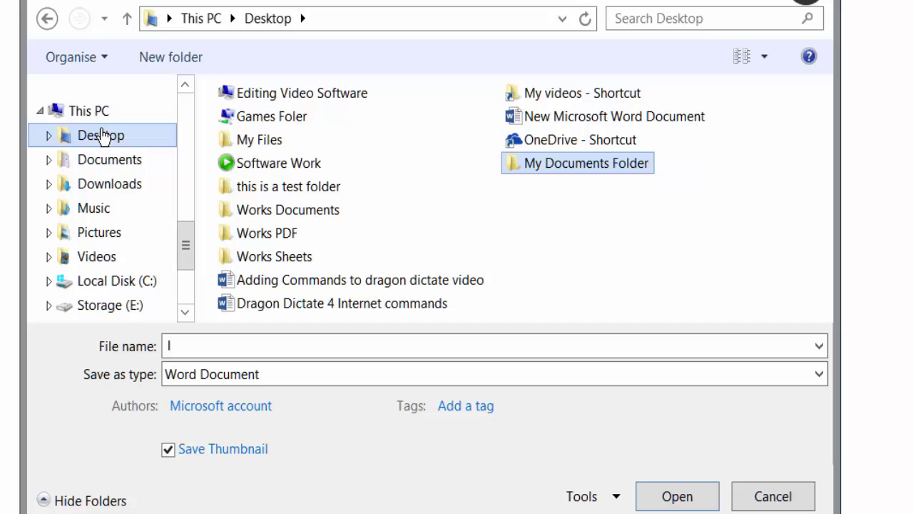
pyautogui.press('Return')
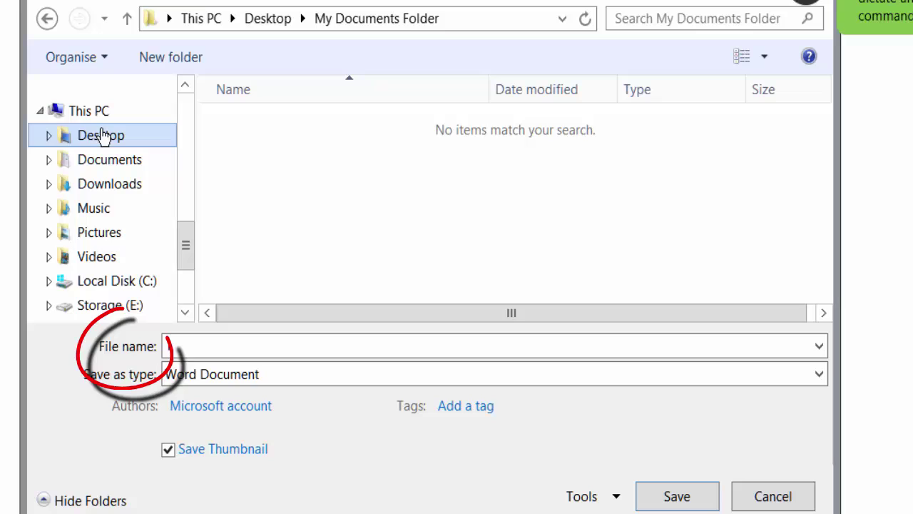
# Step: Enter 'this is a test' as the document's file name
pyautogui.hotkey('alt', 'n')
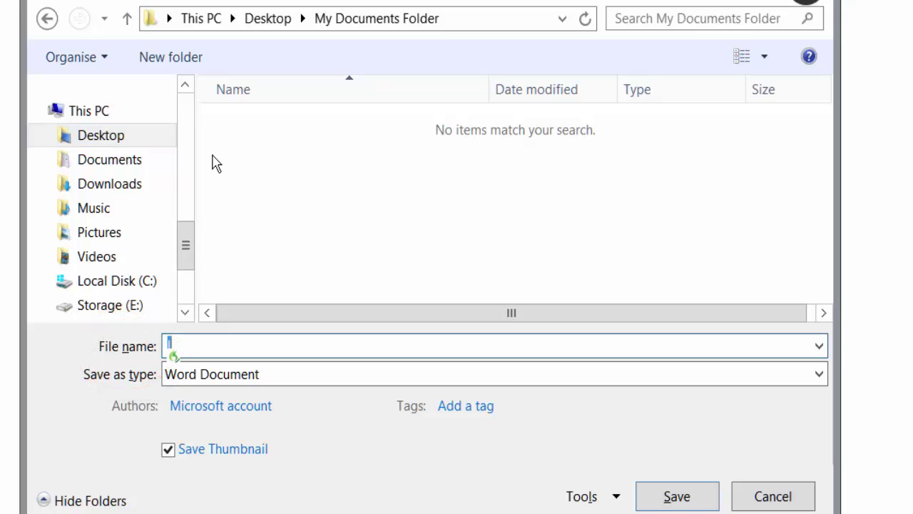
pyautogui.write('this is a test folder')
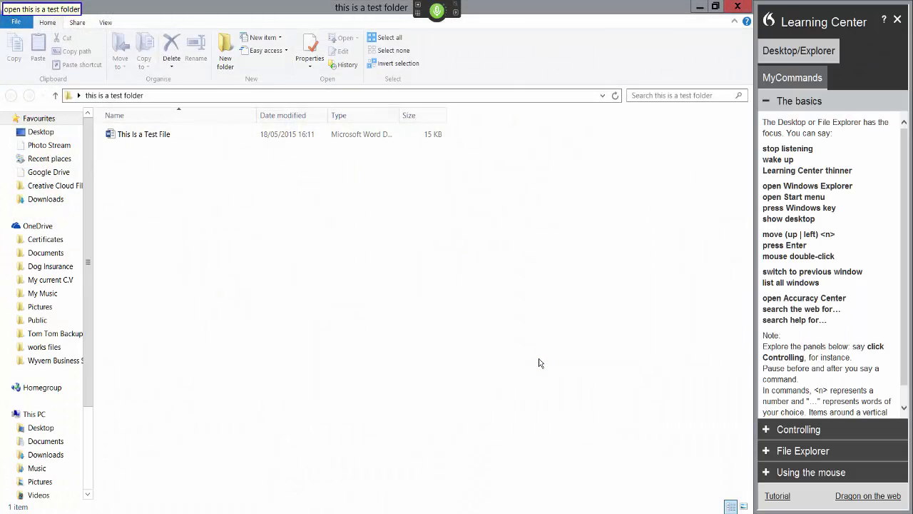
# Step: Open This Is a Test File from File Explorer in Word
pyautogui.click(107, 133)
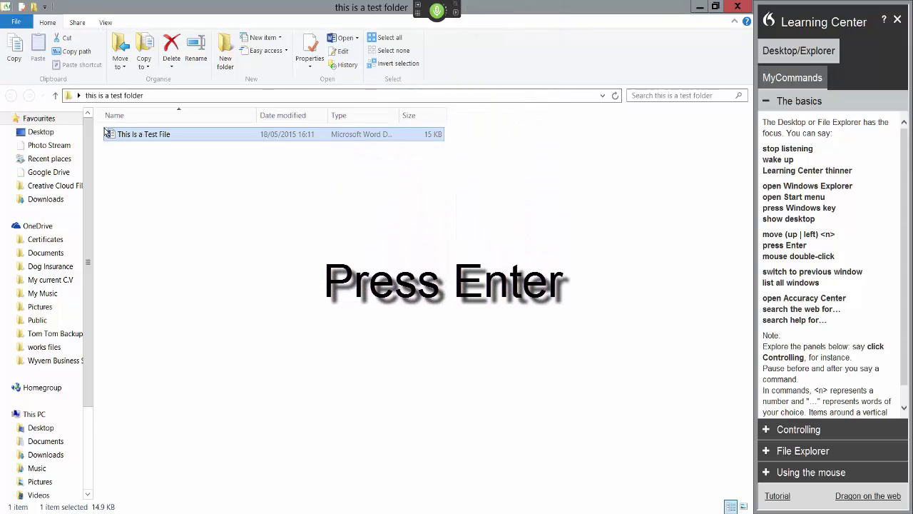
pyautogui.press('Return')
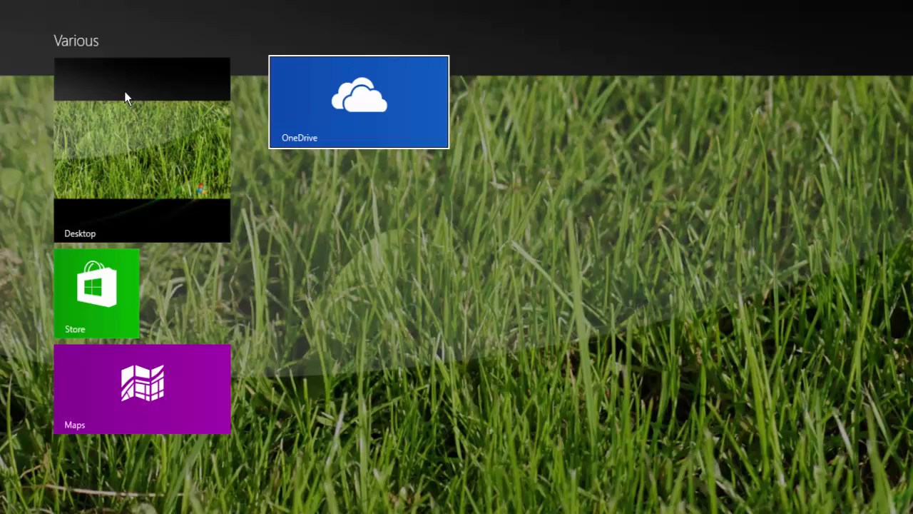
# Step: Select the Desktop tile on the Start screen and open the desktop
pyautogui.press('Left')
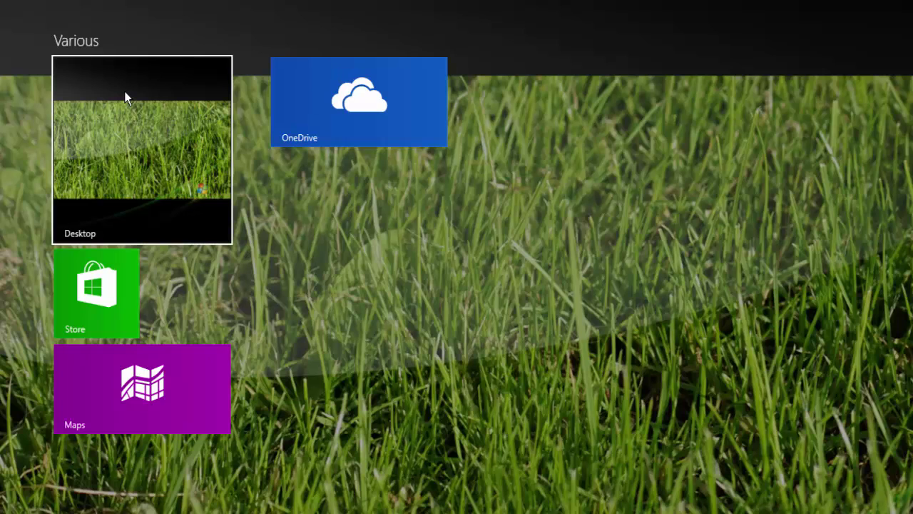
pyautogui.press('Down')
pyautogui.press('Down')
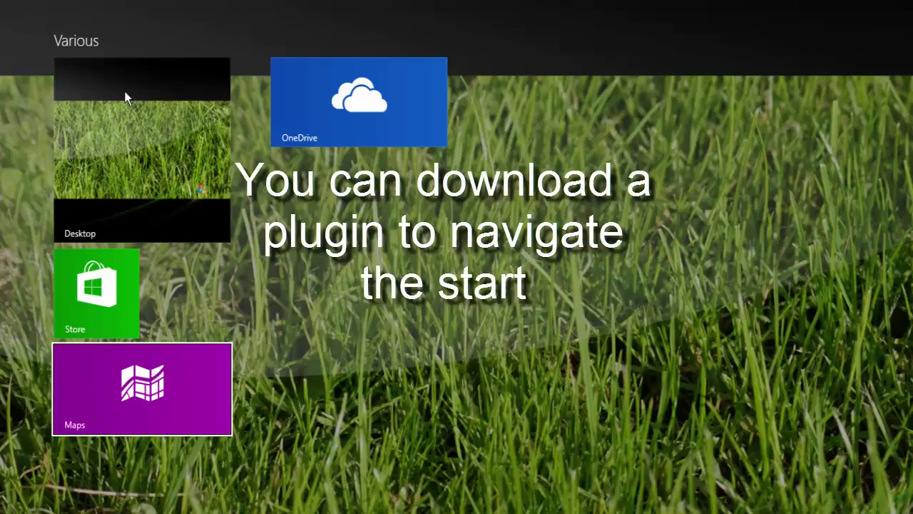
pyautogui.press('Up')
pyautogui.press('Up')
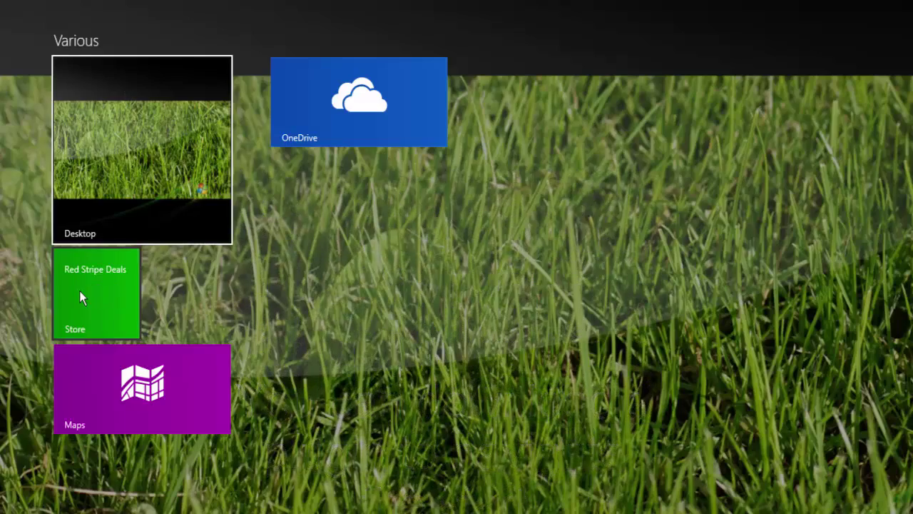
pyautogui.press('Return')
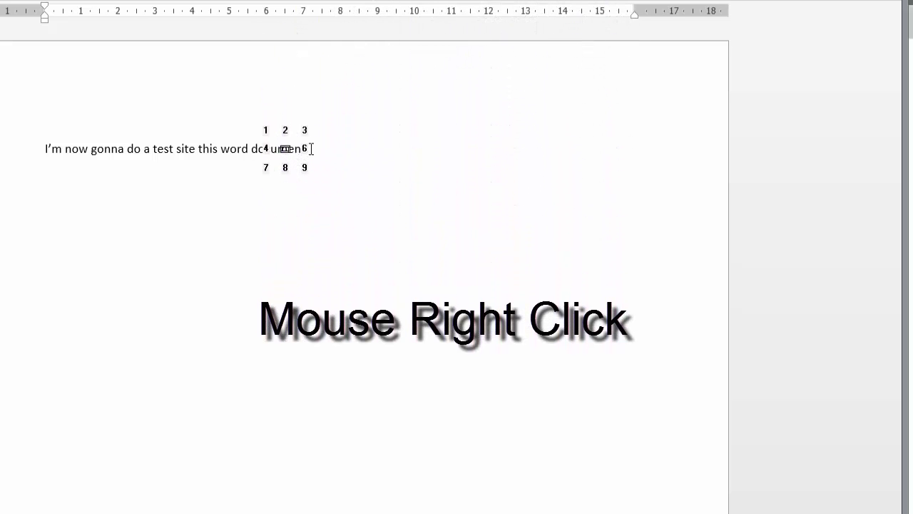
# Step: Replace 'document' with the synonym 'manuscript' and move to the end of the text
pyautogui.rightClick(287, 148)
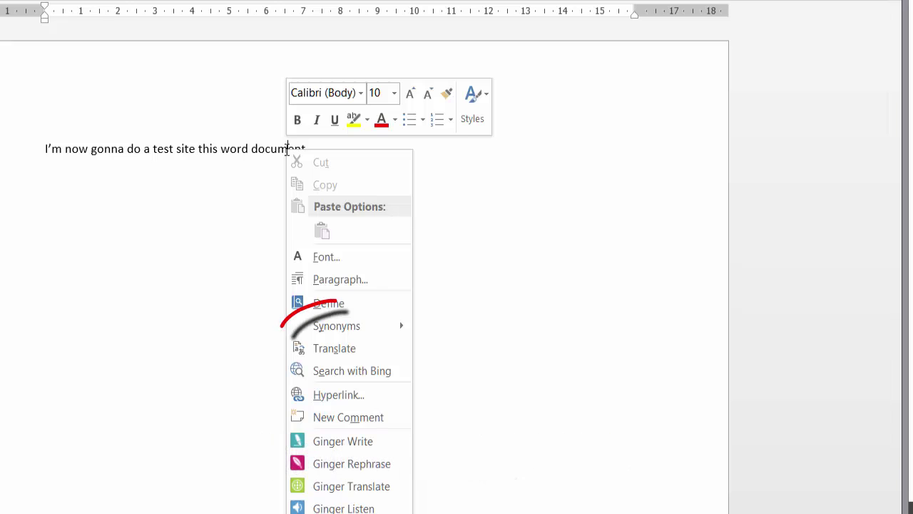
pyautogui.press('y')
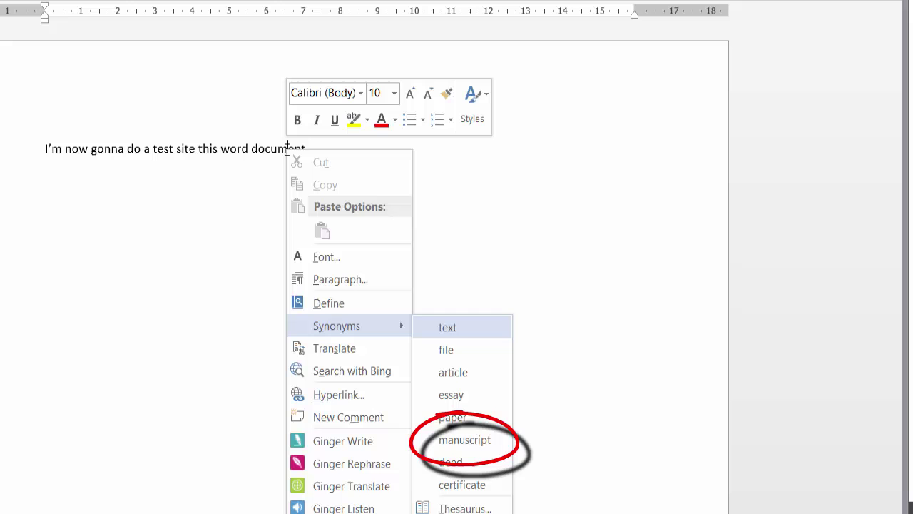
pyautogui.press('Down')
pyautogui.press('Down')
pyautogui.press('Down')
pyautogui.press('Down')
pyautogui.press('Down')
pyautogui.press('Return')
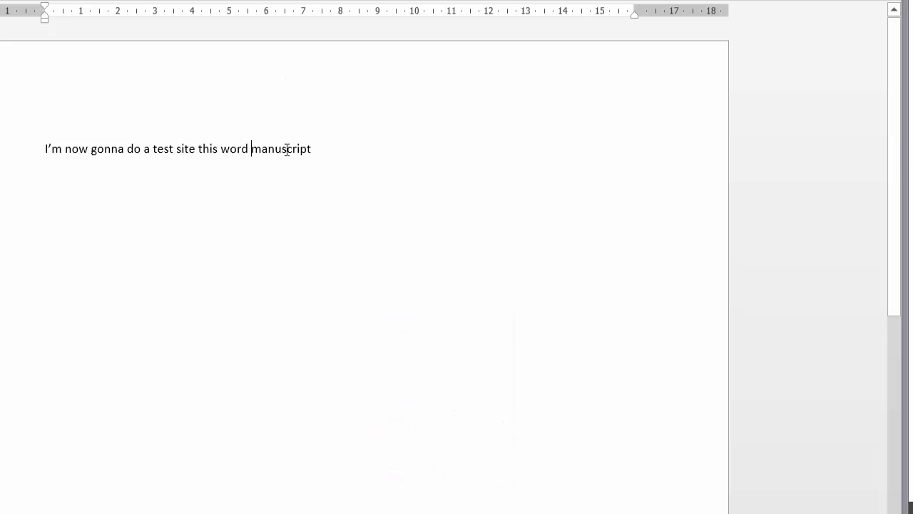
pyautogui.hotkey('ctrl', 'End')
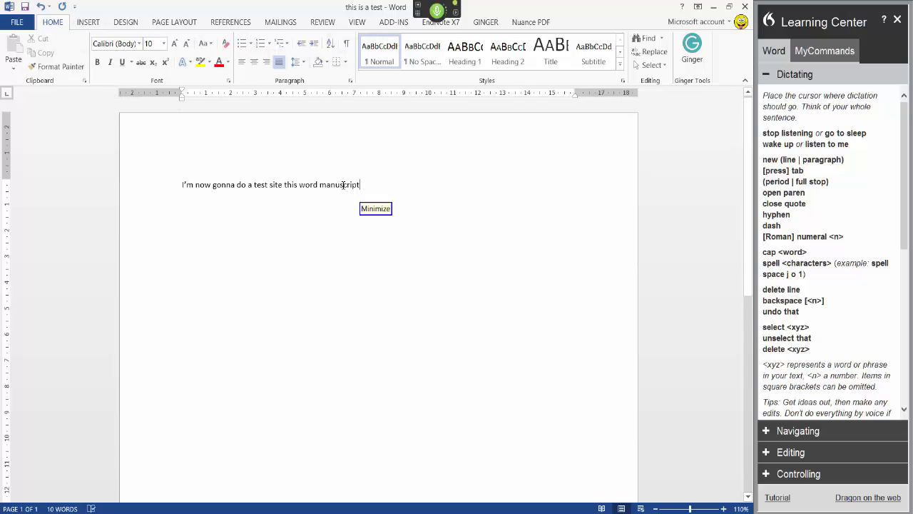
# Step: Minimize Word, close the test folder window, and launch EndNote X7 from the desktop
pyautogui.press('super+Down')
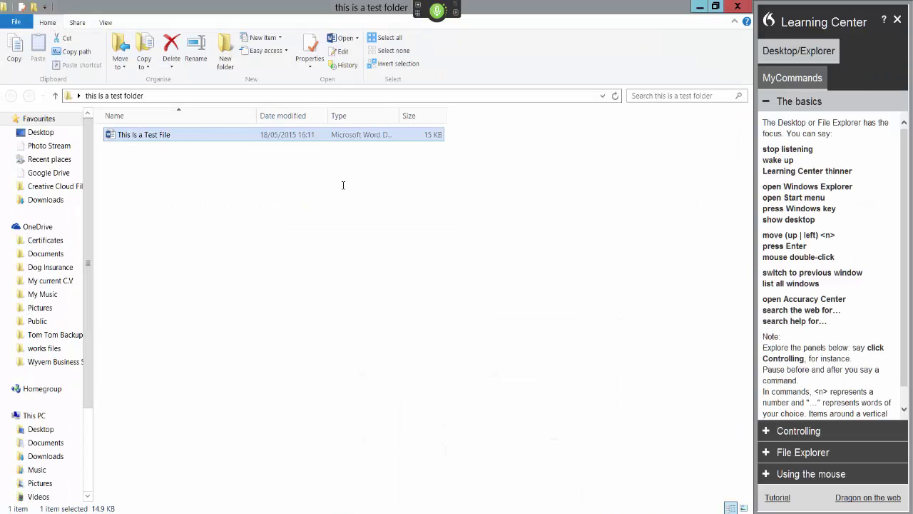
pyautogui.click(739, 7)
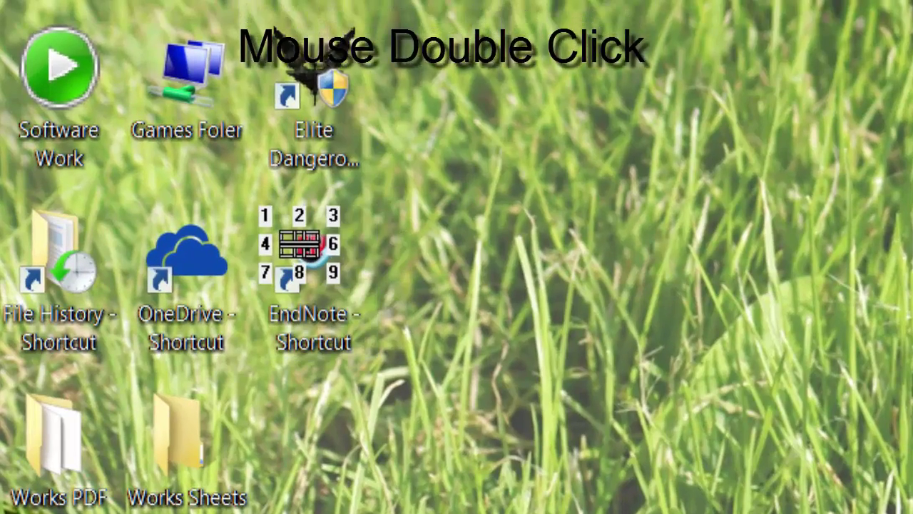
pyautogui.doubleClick(266, 214)
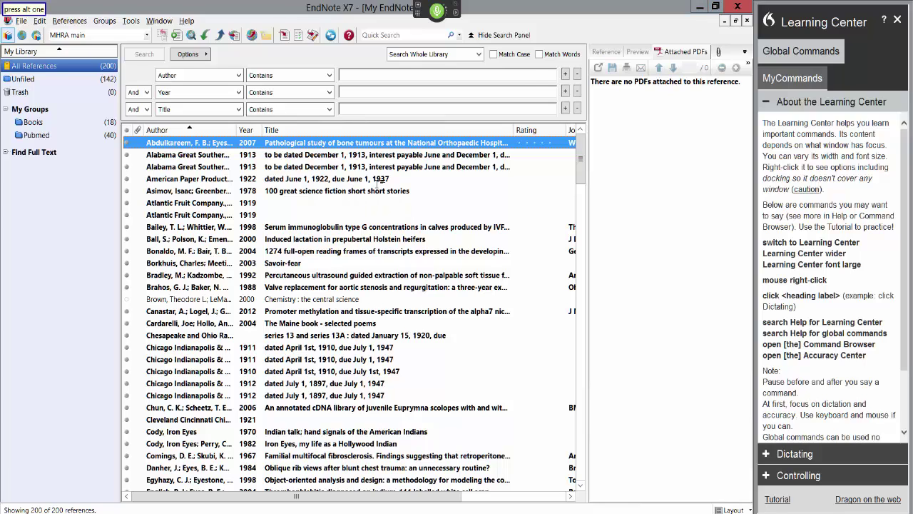
# Step: Insert the 1922 American Paper Products Company reference from EndNote as a citation in Word
pyautogui.hotkey('alt', '1')
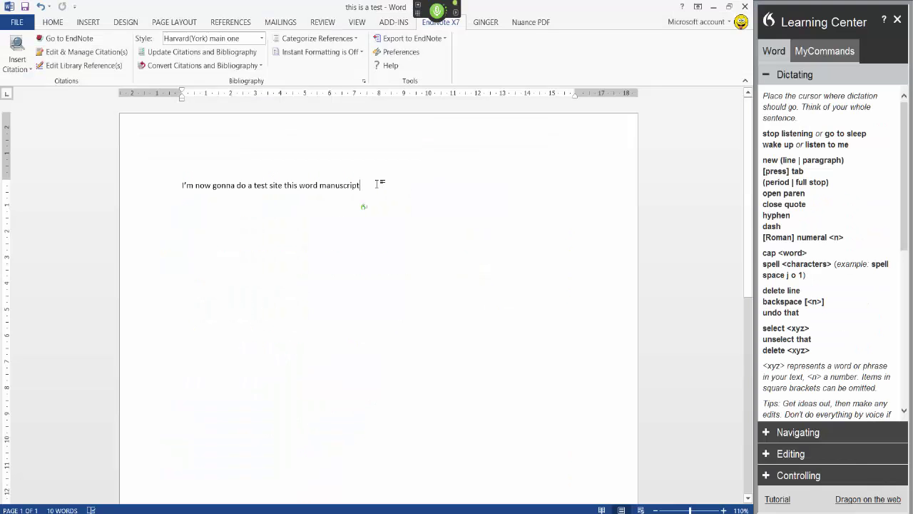
pyautogui.hotkey('alt', '1')
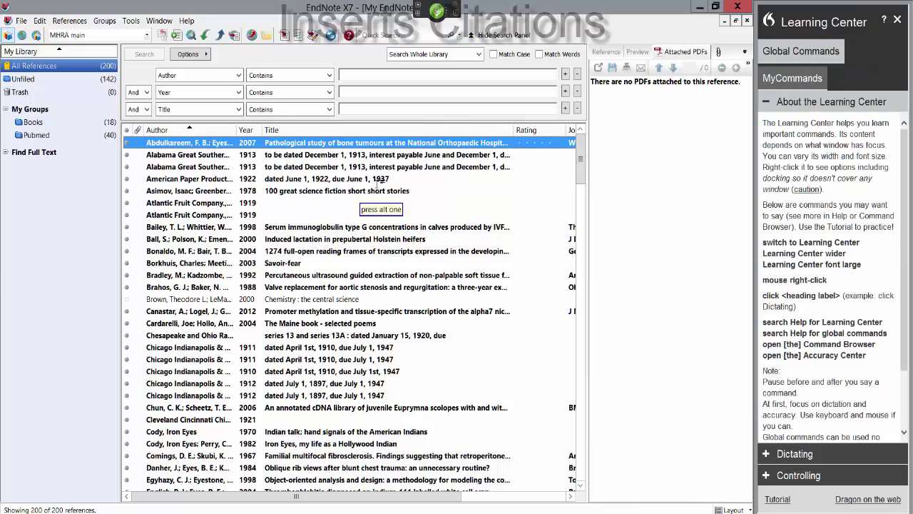
pyautogui.press('Down')
pyautogui.press('Down')
pyautogui.press('Down')
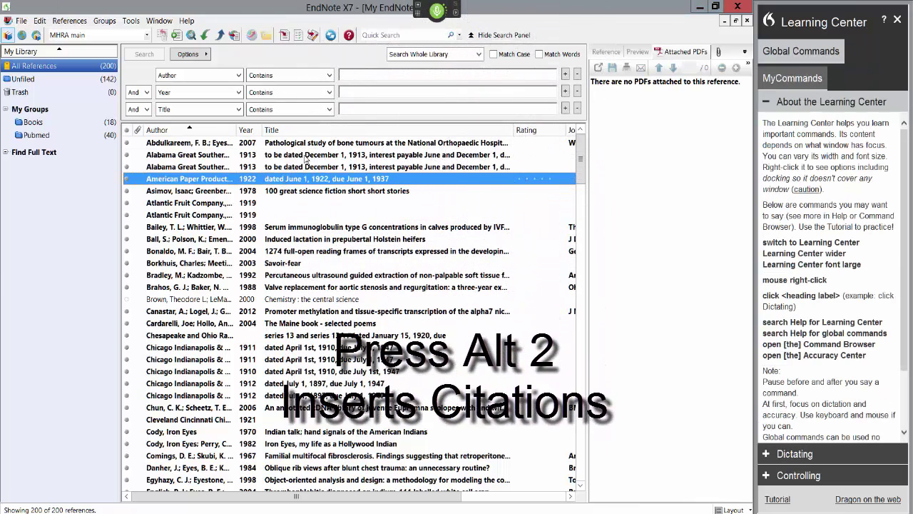
pyautogui.hotkey('alt', '2')
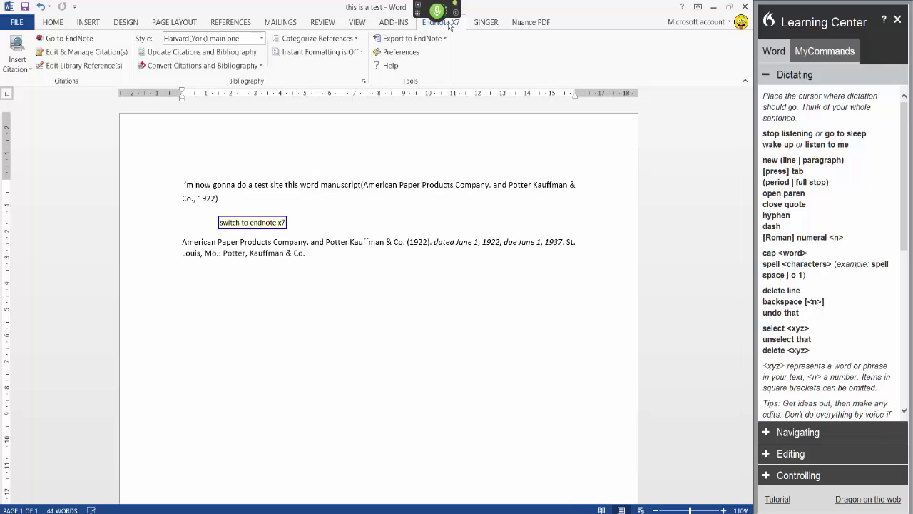
# Step: Switch between the EndNote library and Word, ending back in the Word document
pyautogui.hotkey('alt', 'Tab')
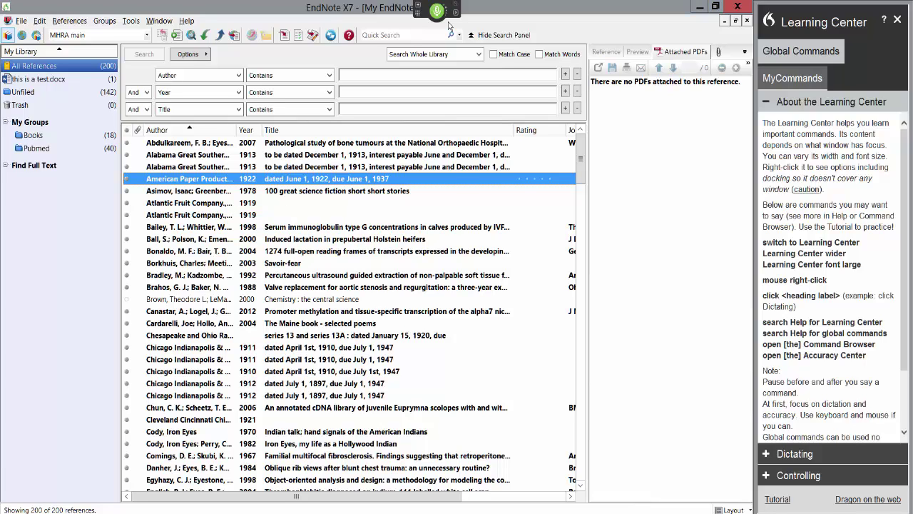
pyautogui.hotkey('alt', 'Tab')
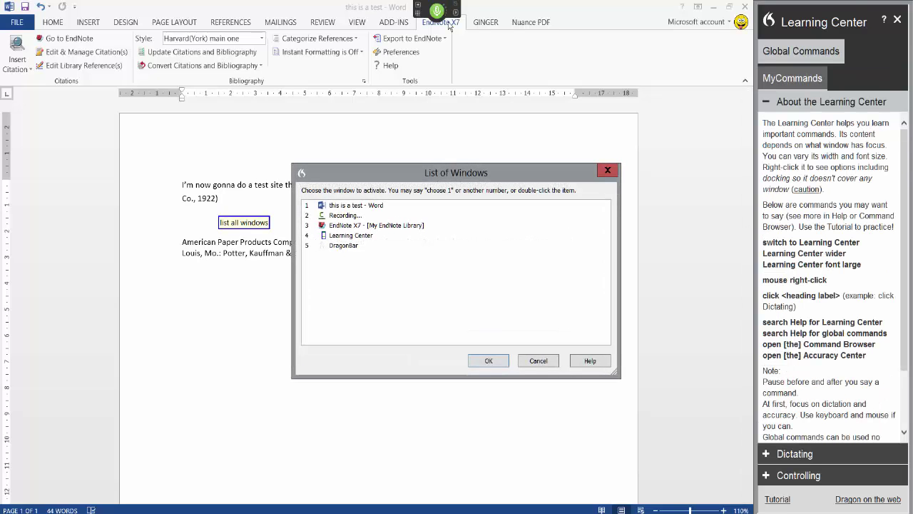
pyautogui.press('Escape')
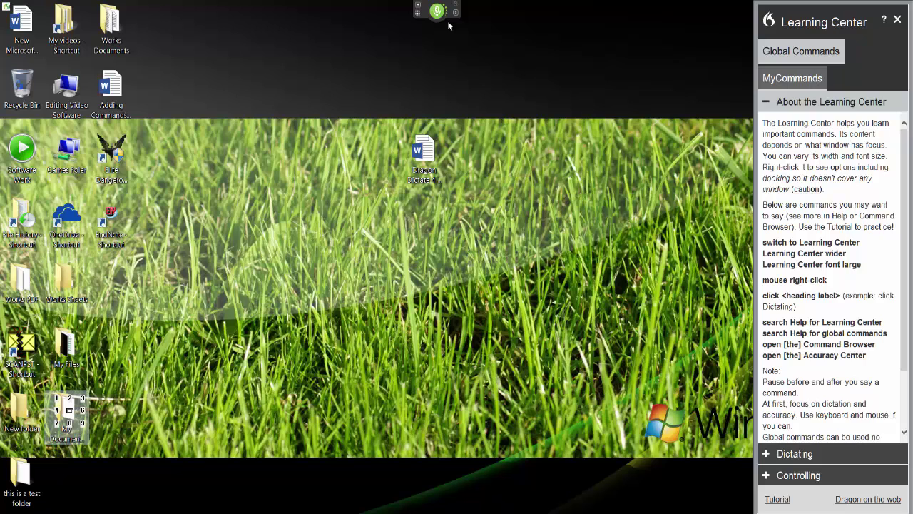
# Step: Attempt to delete My Documents Folder, then cancel the folder-in-use warning
pyautogui.rightClick(70, 411)
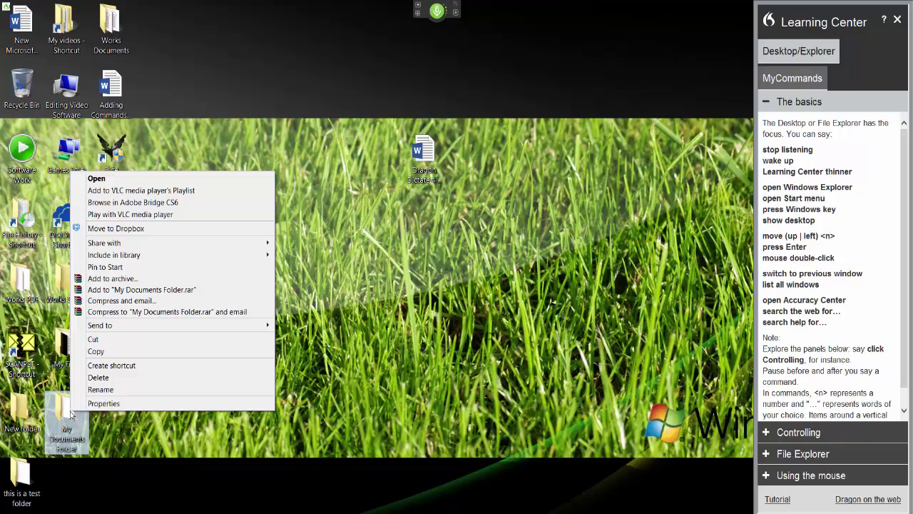
pyautogui.click(173, 374)
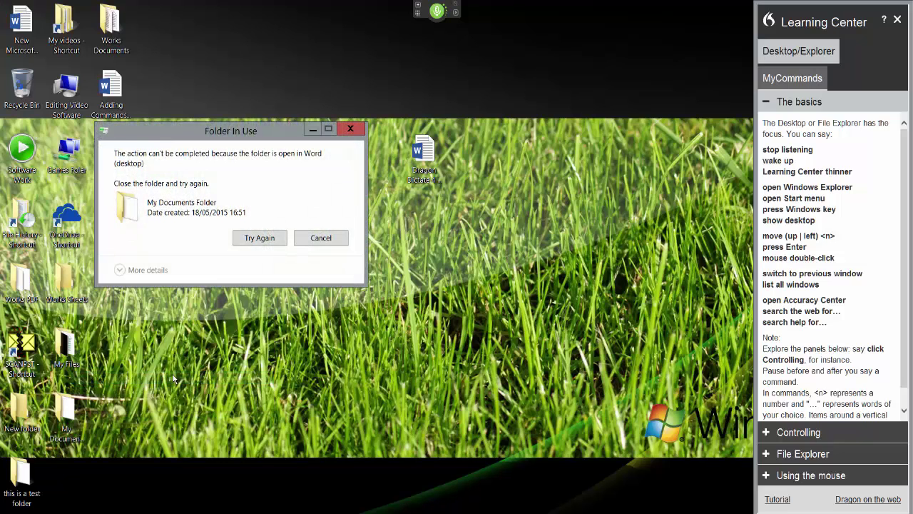
pyautogui.press('Escape')
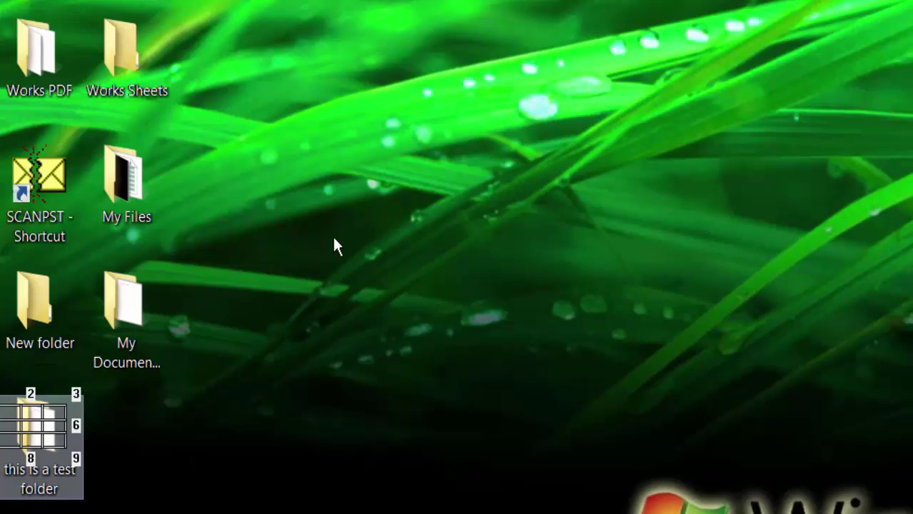
# Step: Delete 'this is a test folder' from the desktop via its right-click menu
pyautogui.rightClick(35, 435)
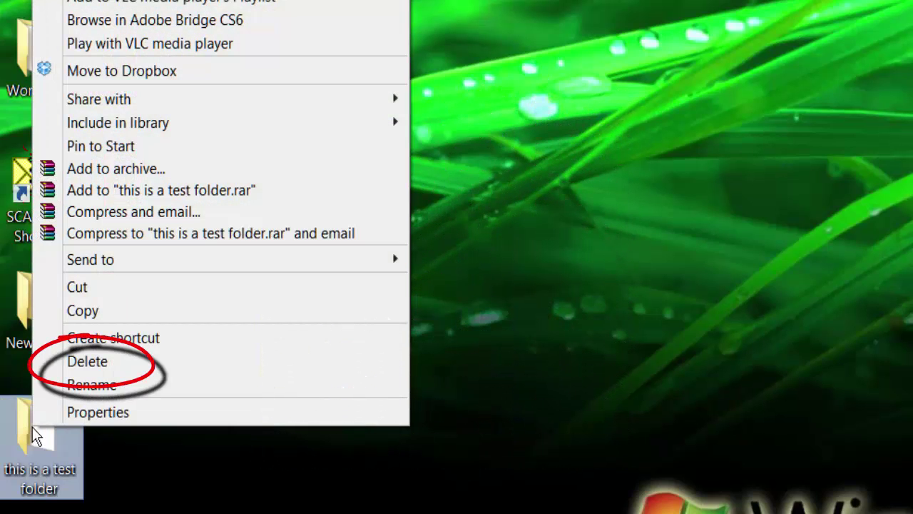
pyautogui.press('d')
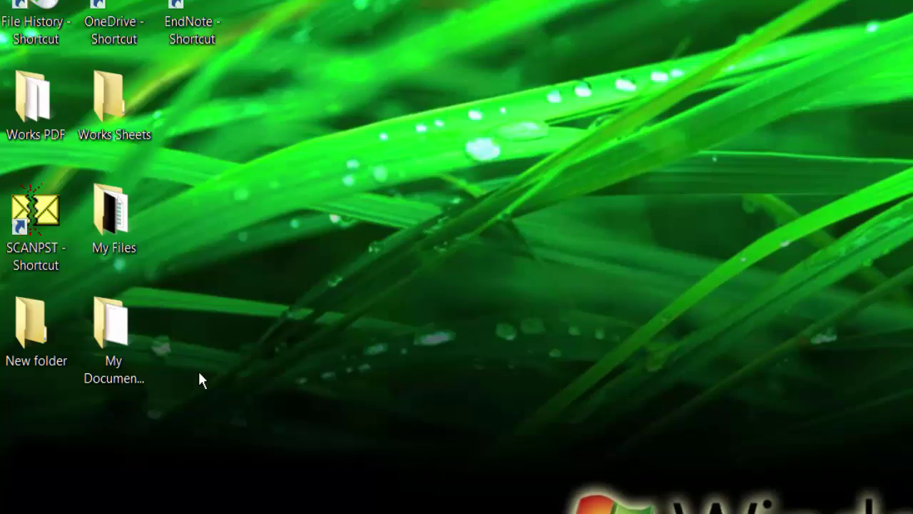